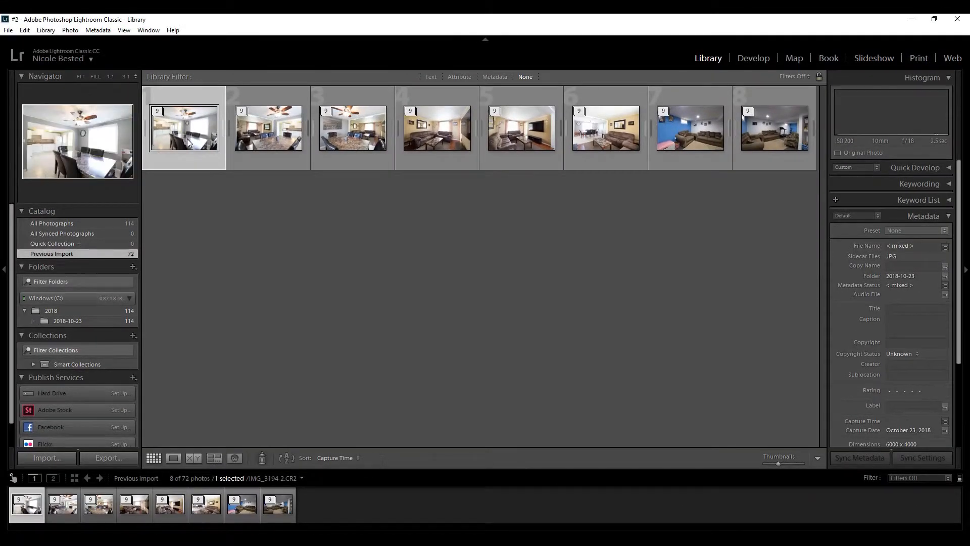
Select all eight stacked photos in the grid and open them in the Develop module with Auto Sync enabled
left_click(187, 139)
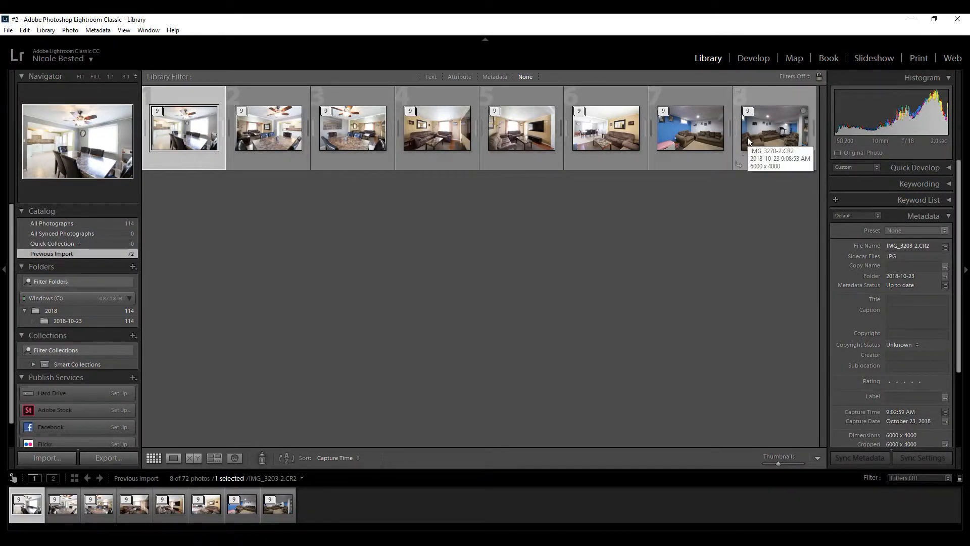
left_click(778, 123)
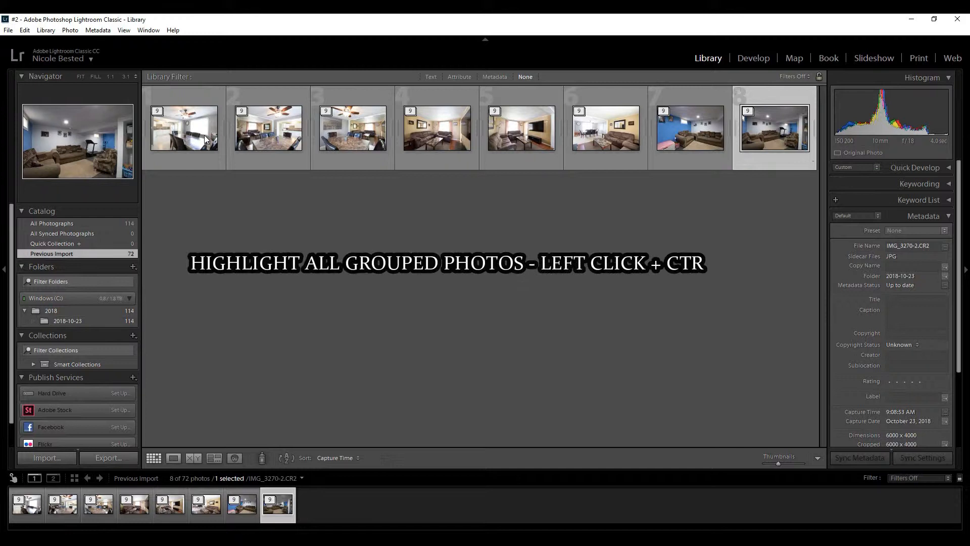
left_click(169, 125, "ctrl+shift")
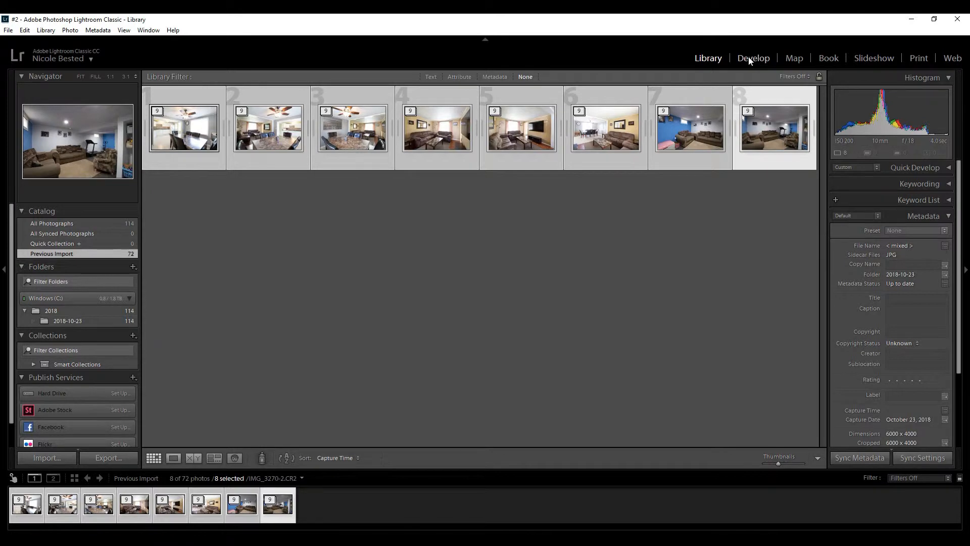
left_click(750, 60)
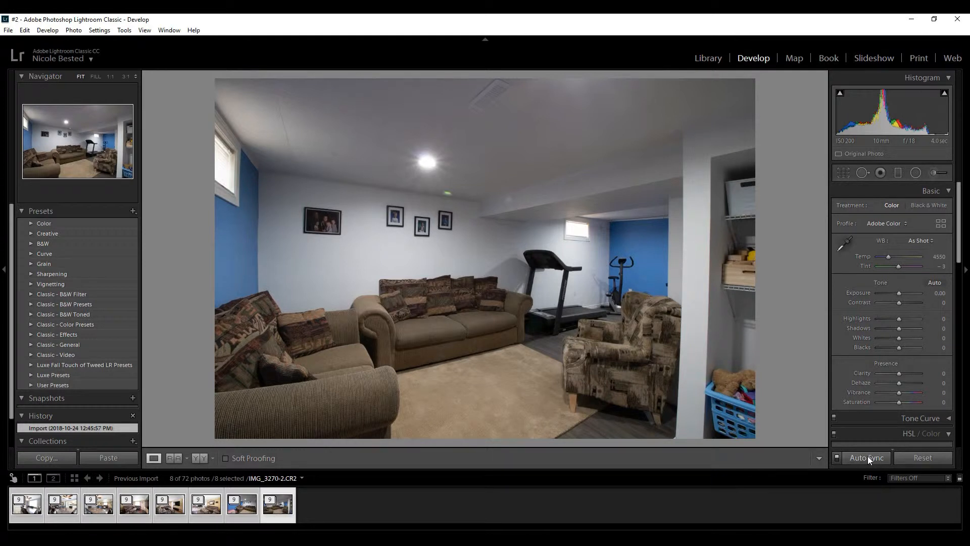
left_click(837, 457)
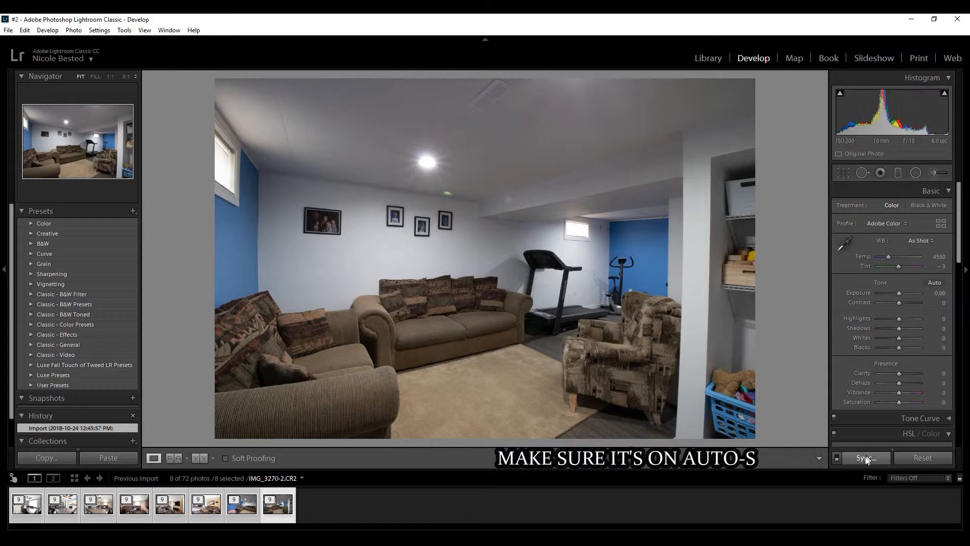
left_click(836, 458)
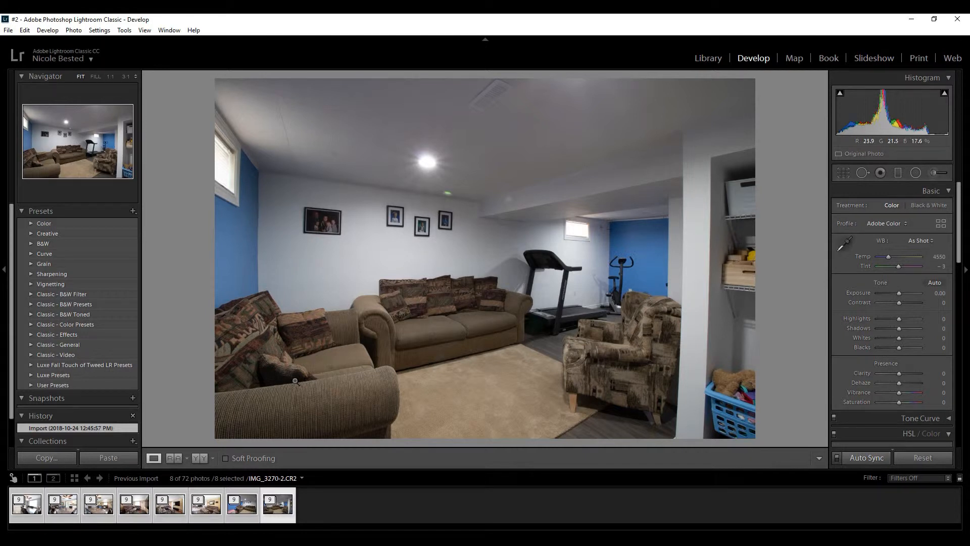
Make the first dining room photo the active one and expand all stacks
left_click(33, 508)
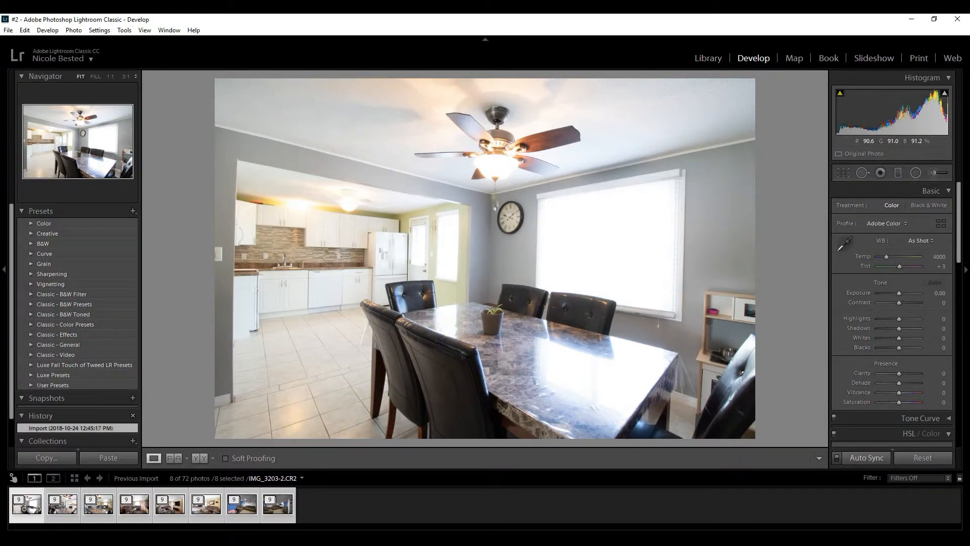
right_click(29, 506)
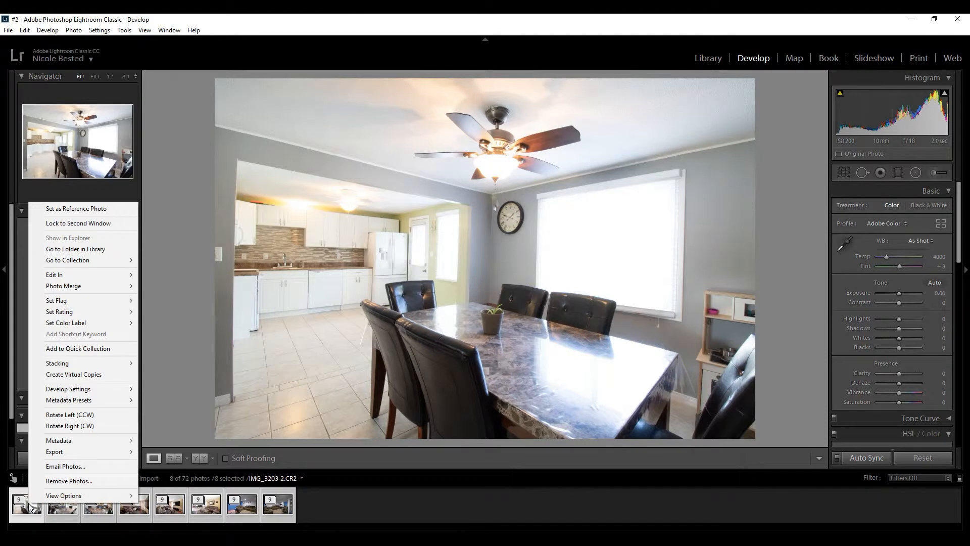
mouse_move(83, 367)
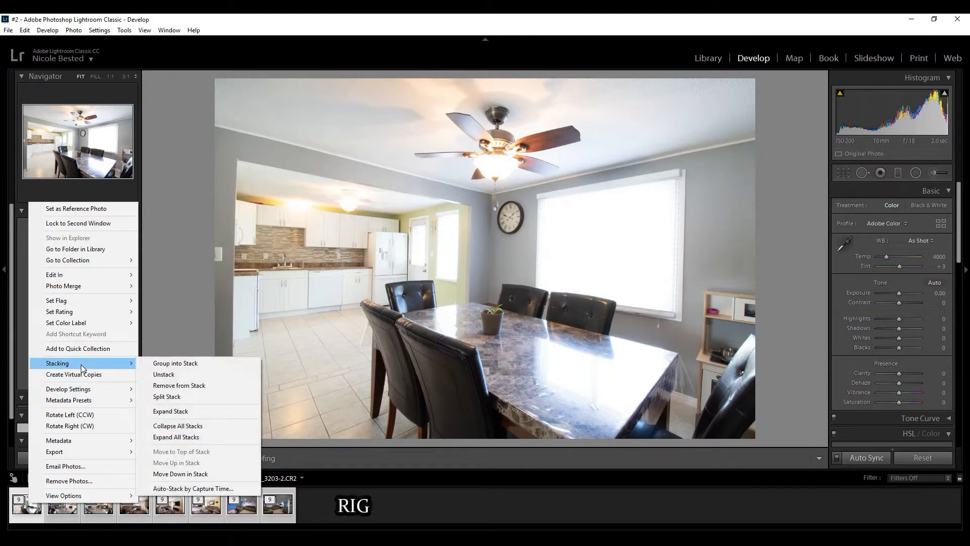
left_click(177, 437)
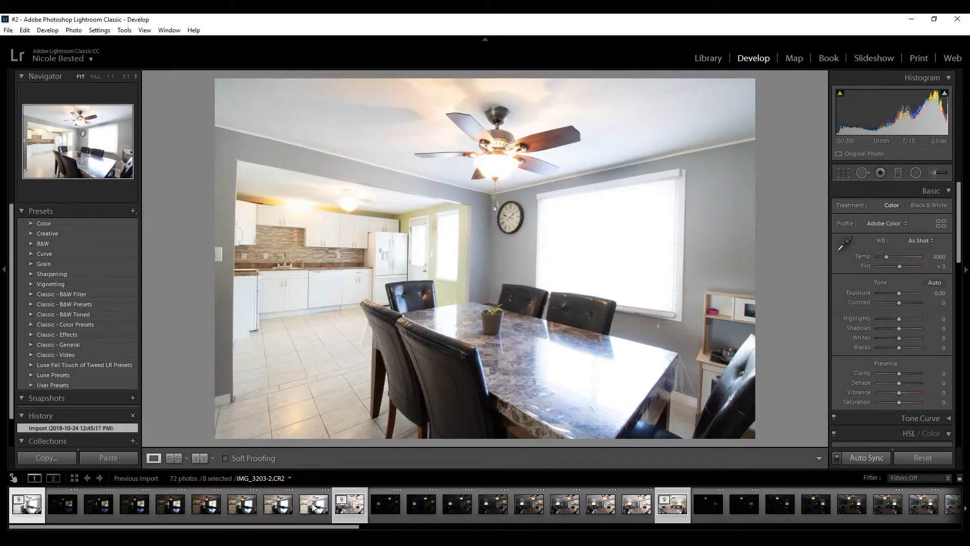
Correct the white balance of the selected photos by sampling the white kitchen cabinets with the White Balance Selector
left_click(843, 245)
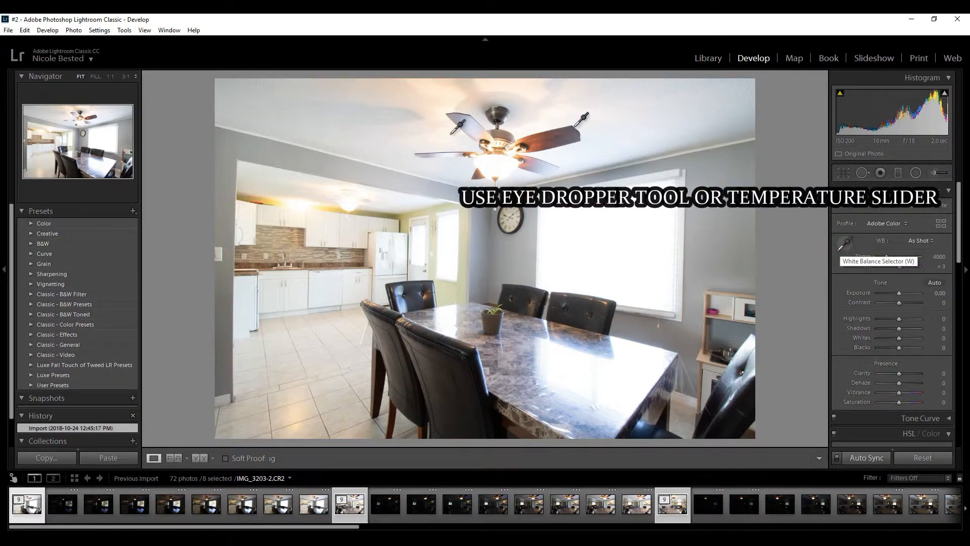
left_click(345, 234)
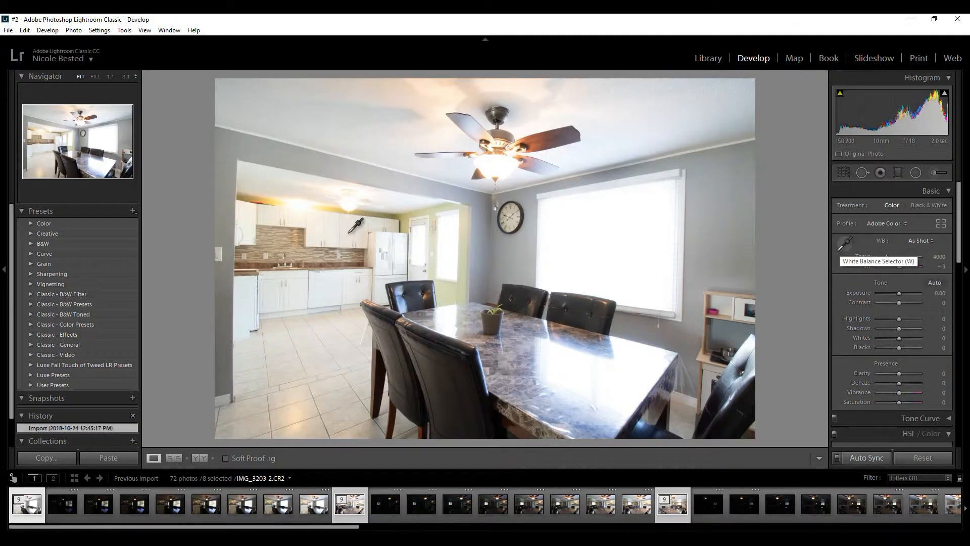
left_click(348, 233)
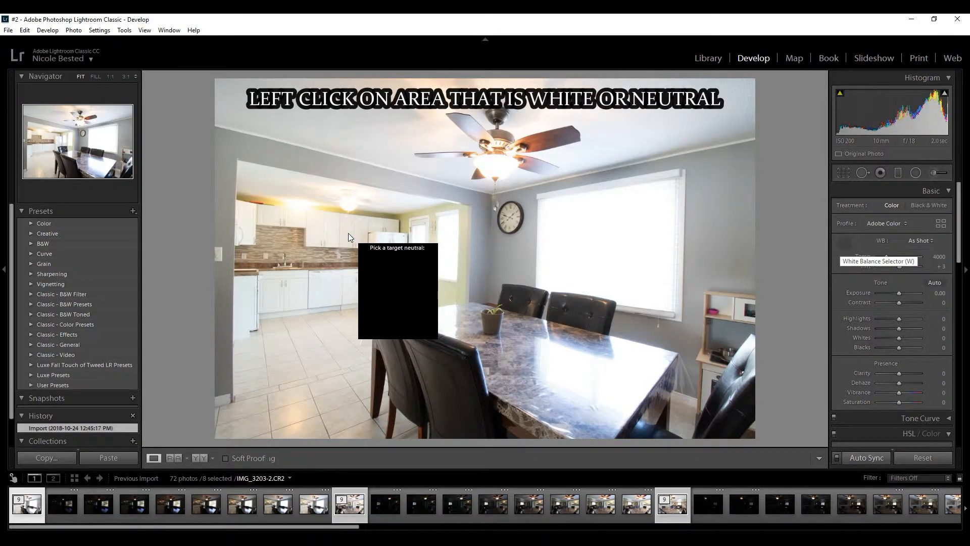
left_click(348, 232)
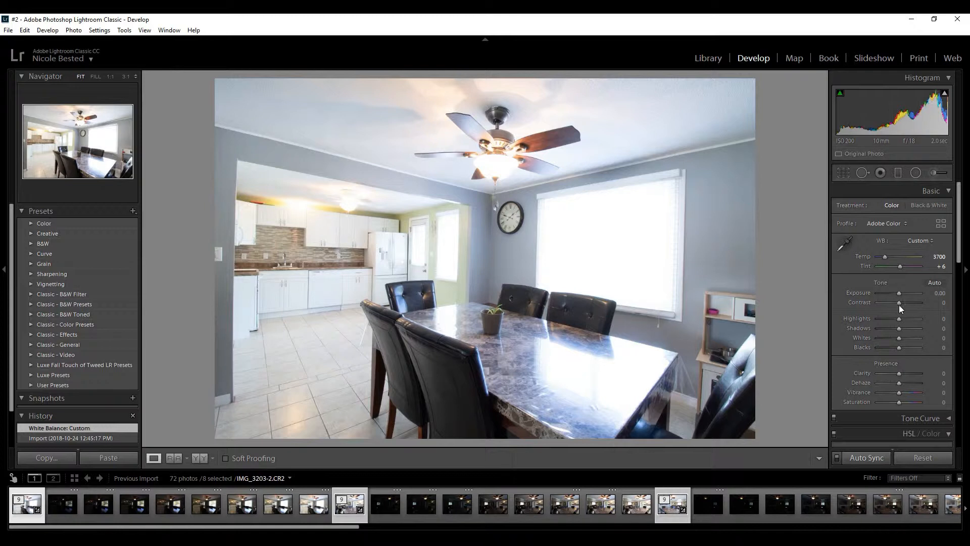
Return to the Library grid and select every photo of the previous import, from the last one back to the first
left_click(710, 59)
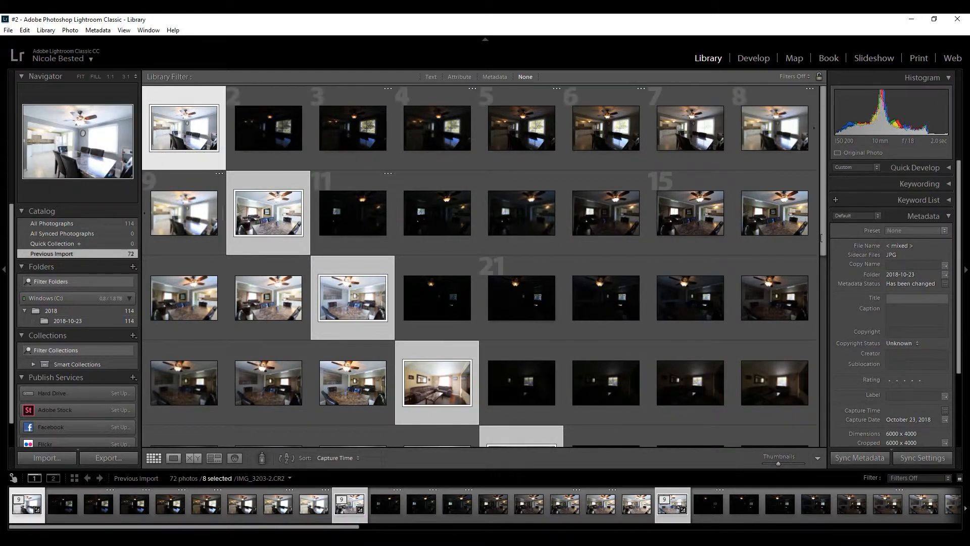
scroll(823, 235, "down", 2)
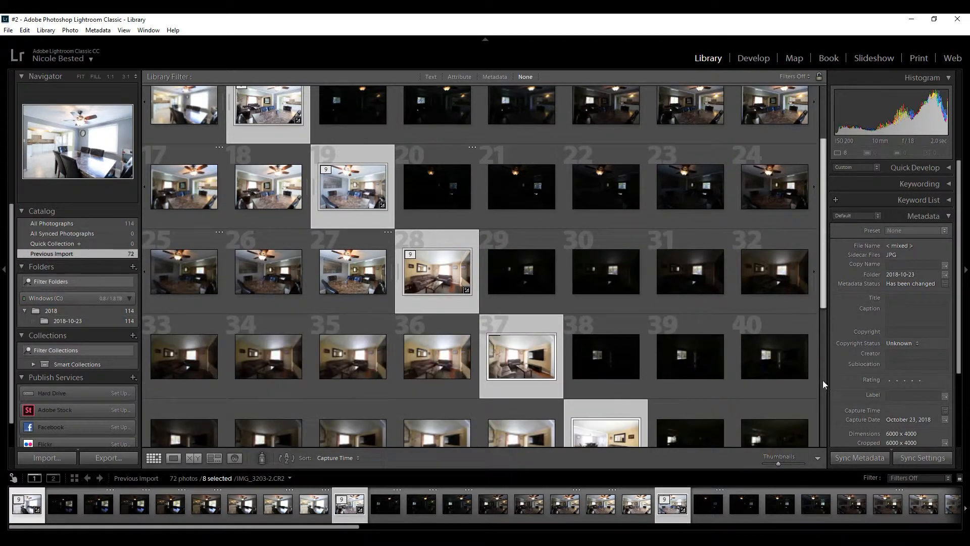
left_click(823, 381)
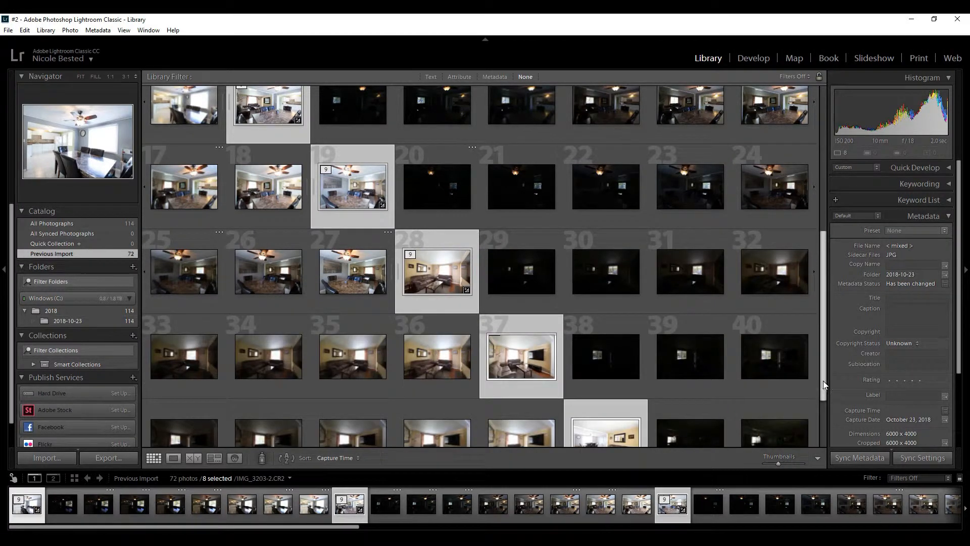
left_click(821, 416)
left_click(818, 438)
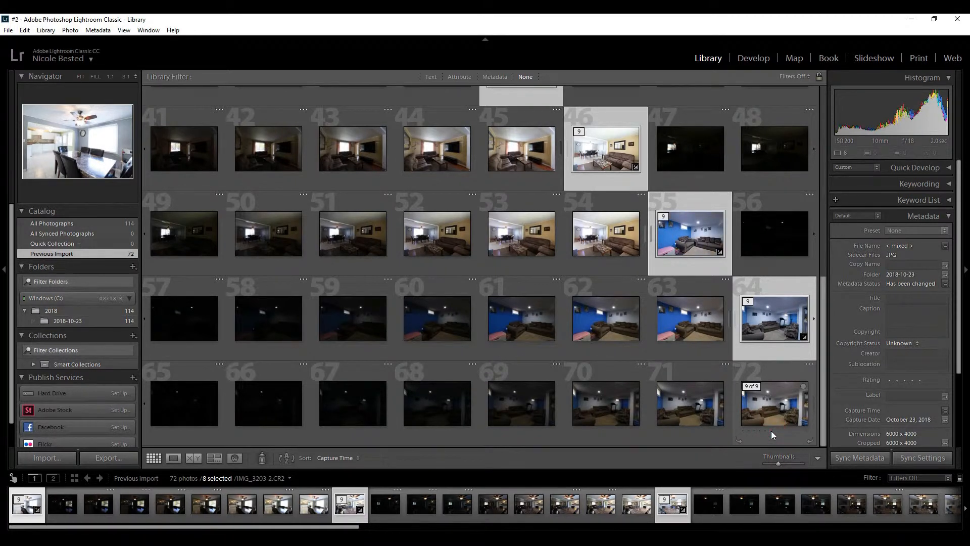
left_click(771, 430)
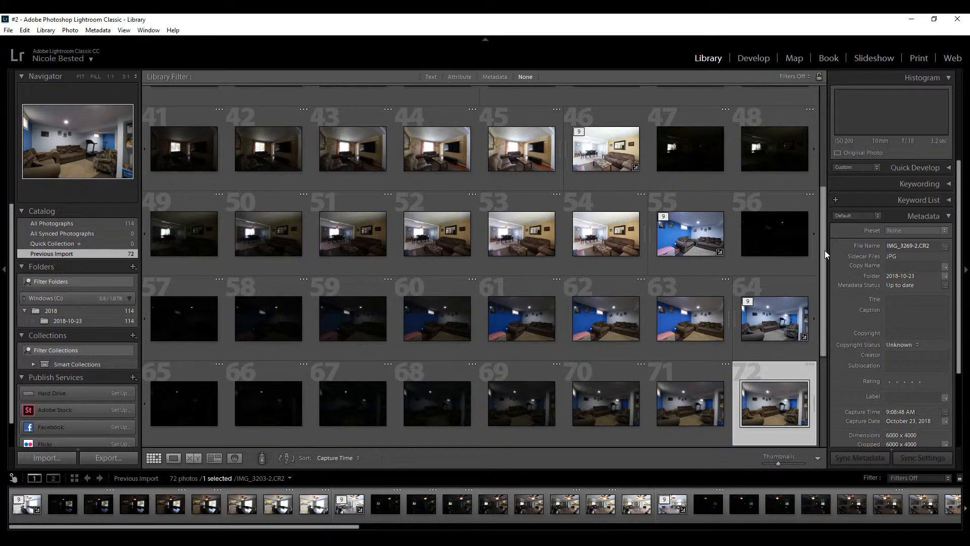
left_click_drag(825, 250, 818, 135)
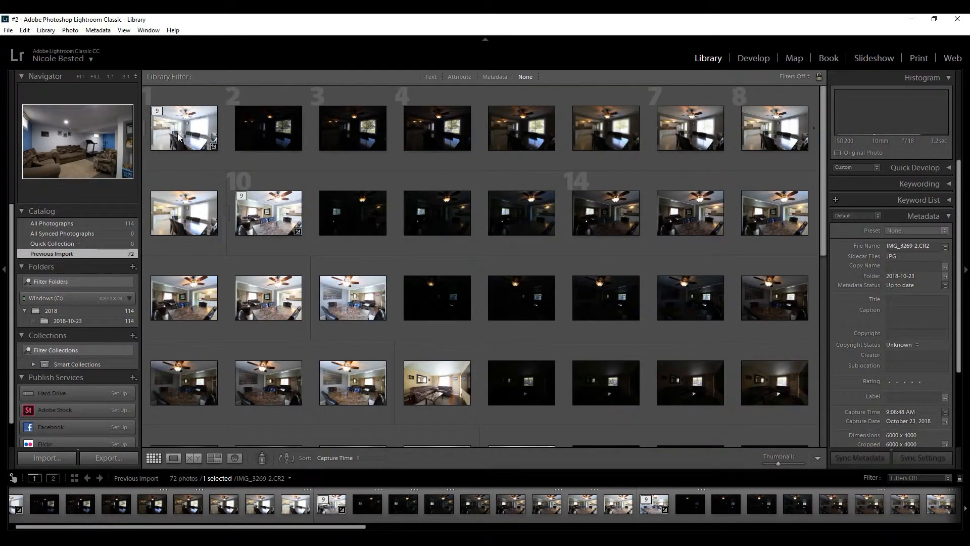
key("Left")
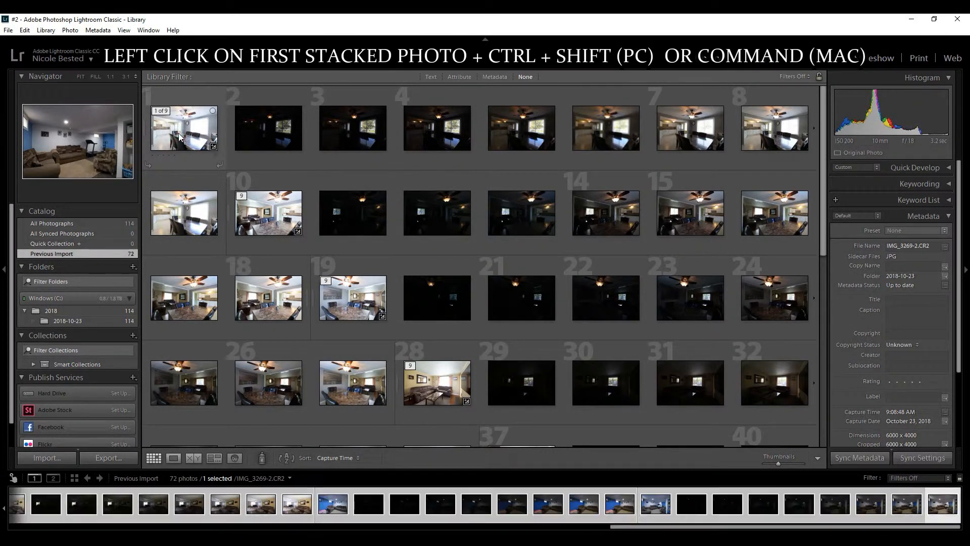
left_click(178, 134, "ctrl+shift")
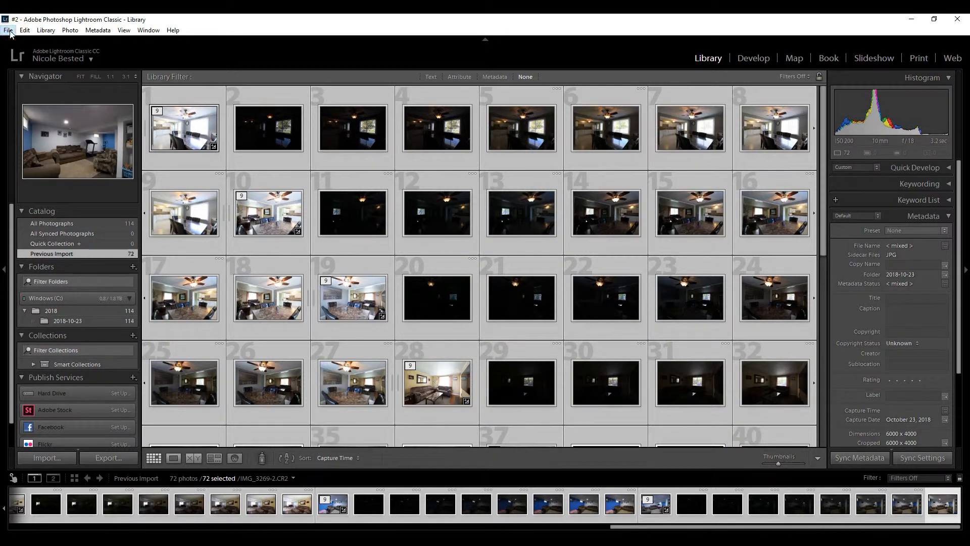
Open the export settings for the selected photos
left_click(9, 32)
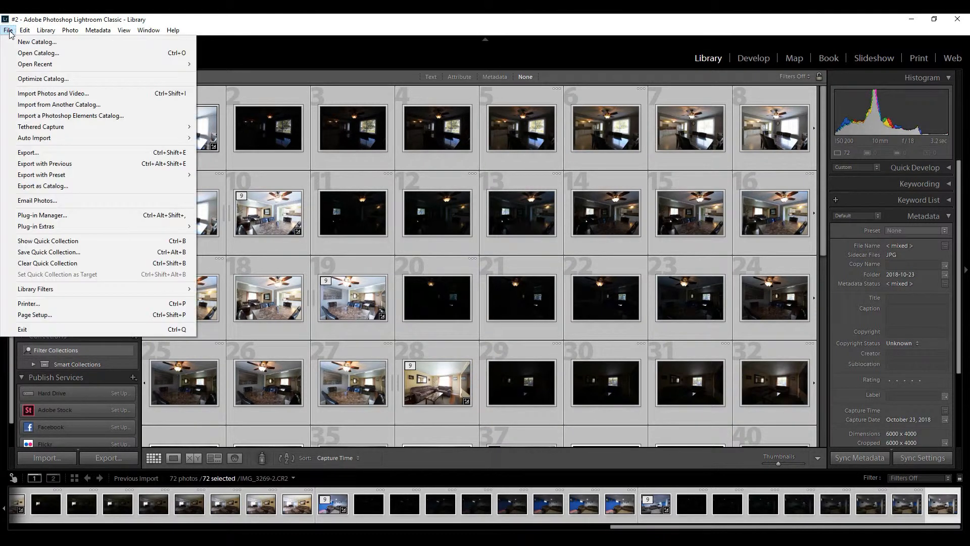
left_click(57, 154)
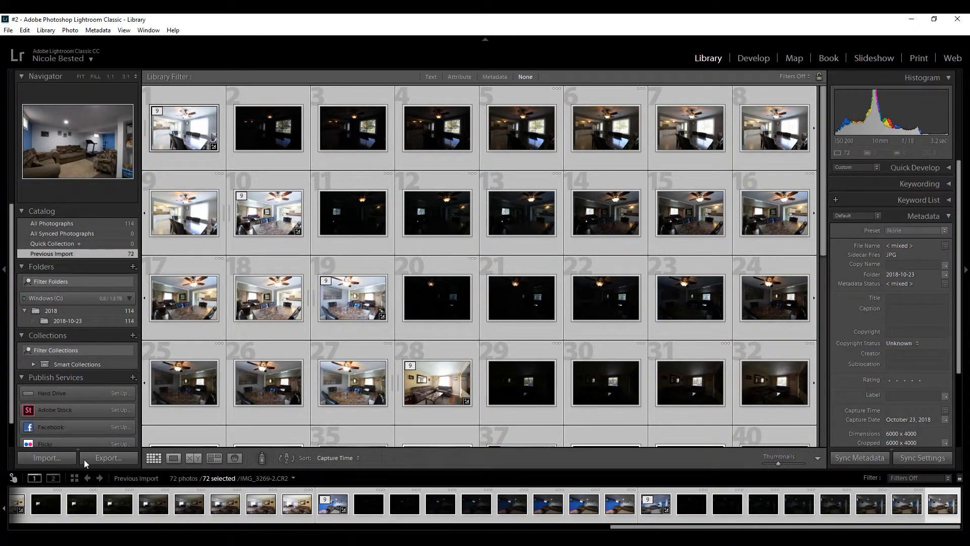
left_click(105, 457)
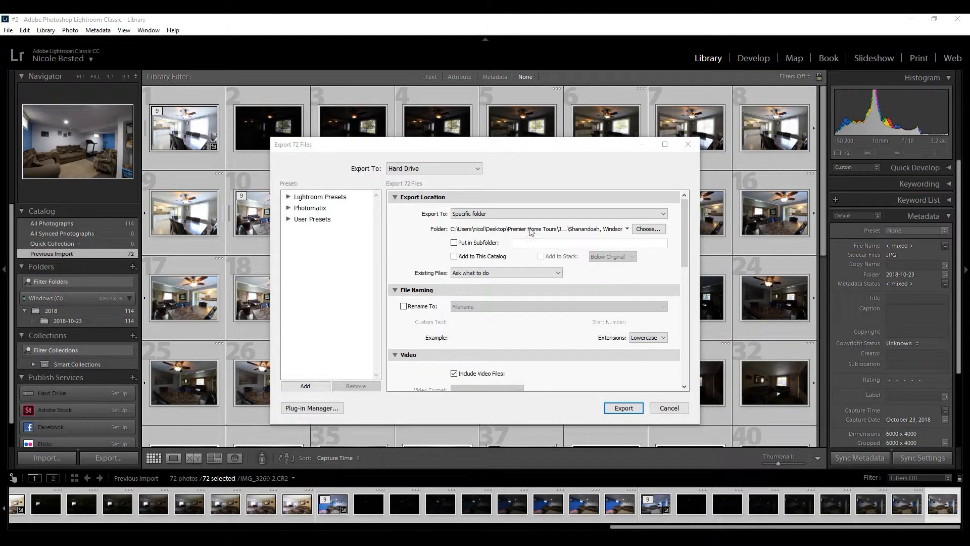
Set the export folder to "Bracketed Images to Photomatix Batch 2" inside "GETTING ORGANIZED - REAL ESTATE PHOTOGRAPHY" on the Desktop
left_click(554, 217)
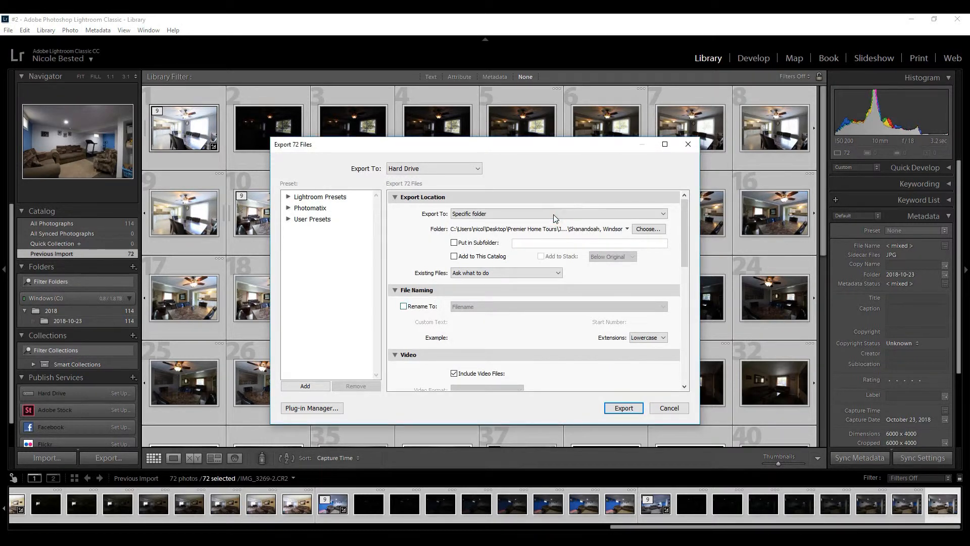
left_click(659, 234)
left_click(655, 230)
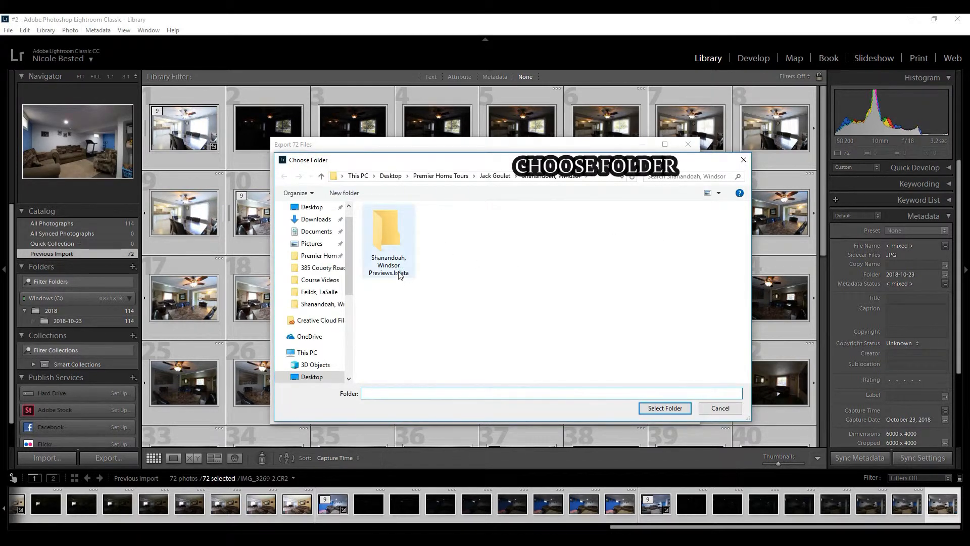
mouse_move(349, 280)
left_mouse_down()
mouse_move(354, 221)
mouse_move(352, 277)
left_mouse_up()
scroll(353, 281, "up", 1)
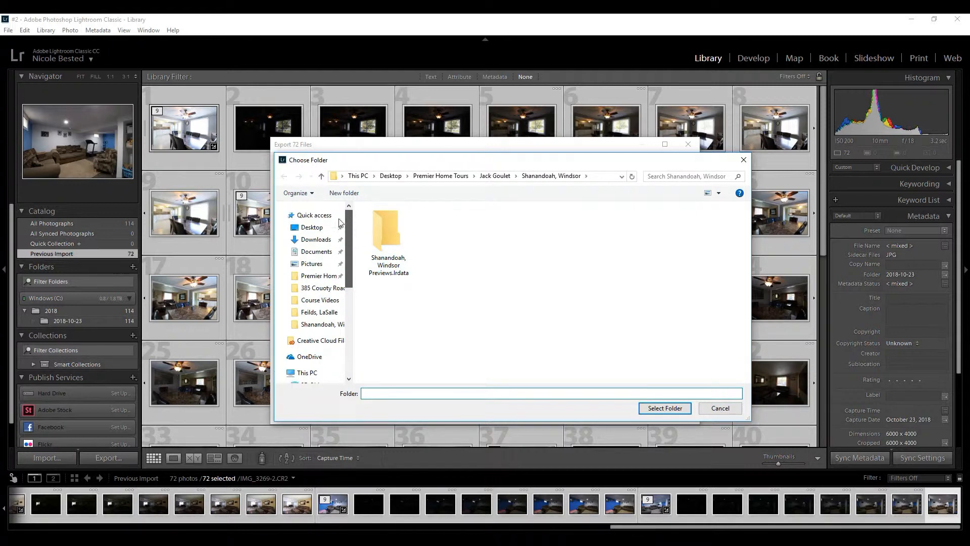
left_click(315, 228)
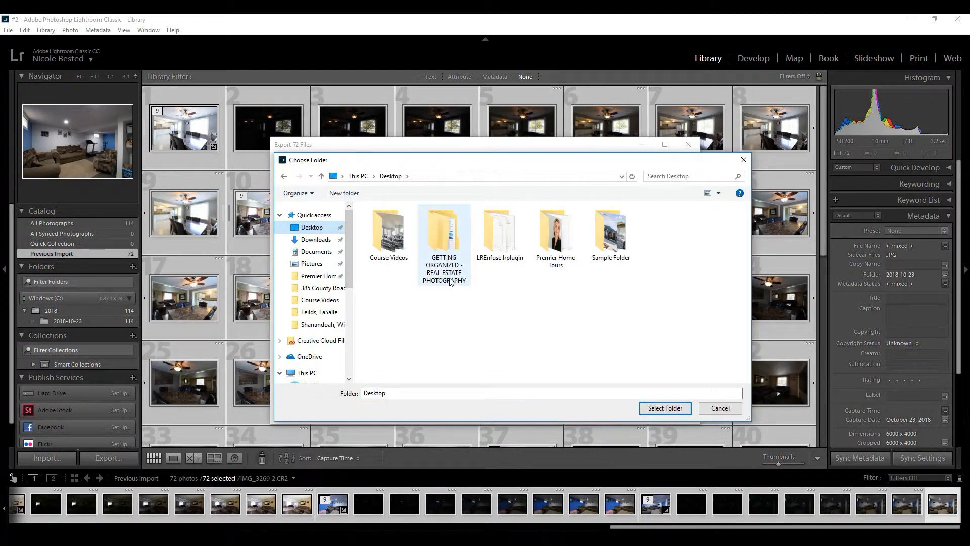
left_click(451, 281)
double_click(452, 281)
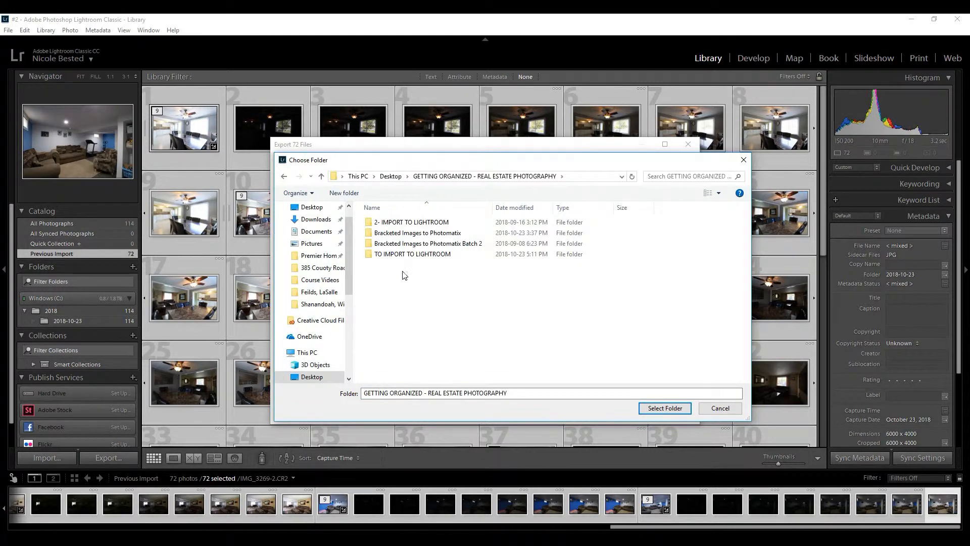
left_click(436, 246)
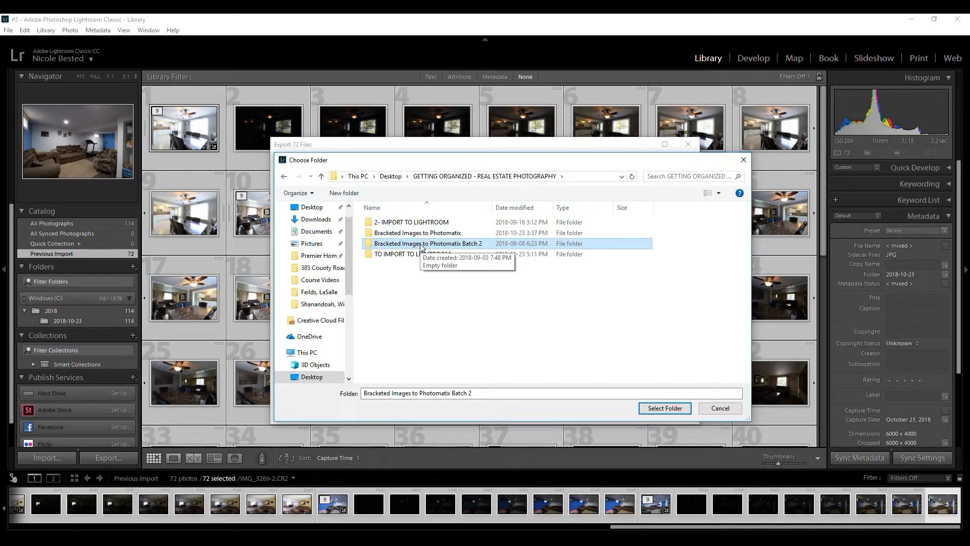
left_click(667, 408)
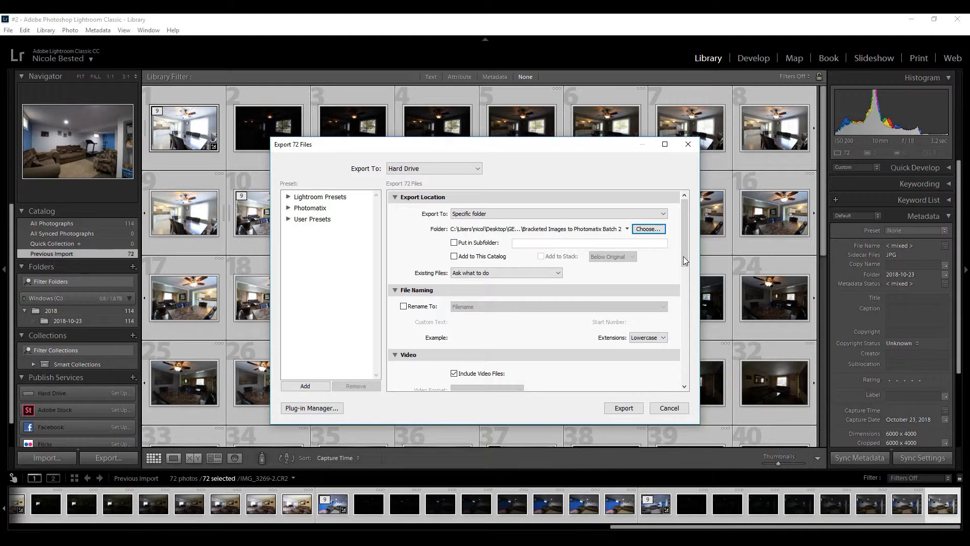
Set the image format of the exported files to TIFF
left_click_drag(683, 233, 685, 265)
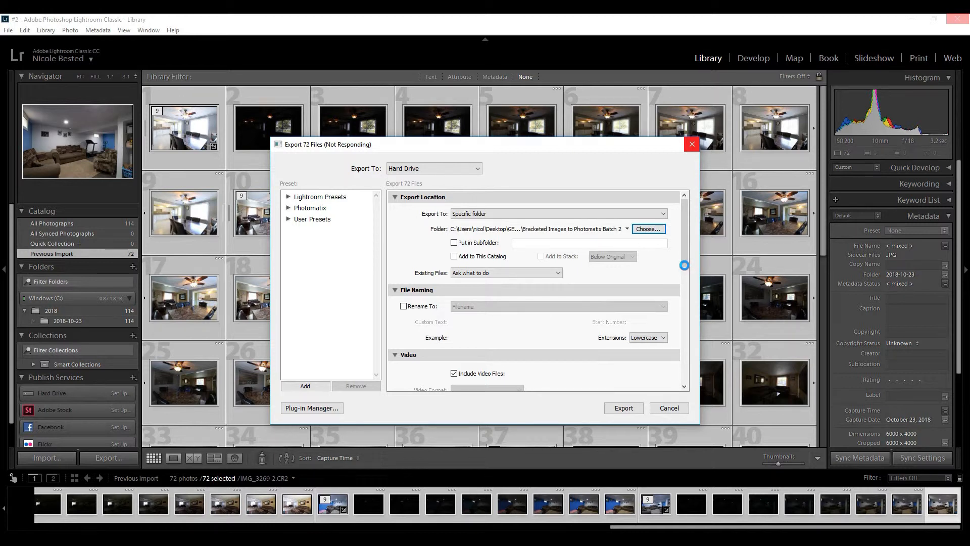
scroll(684, 265, "down", 6)
scroll(684, 267, "up", 3)
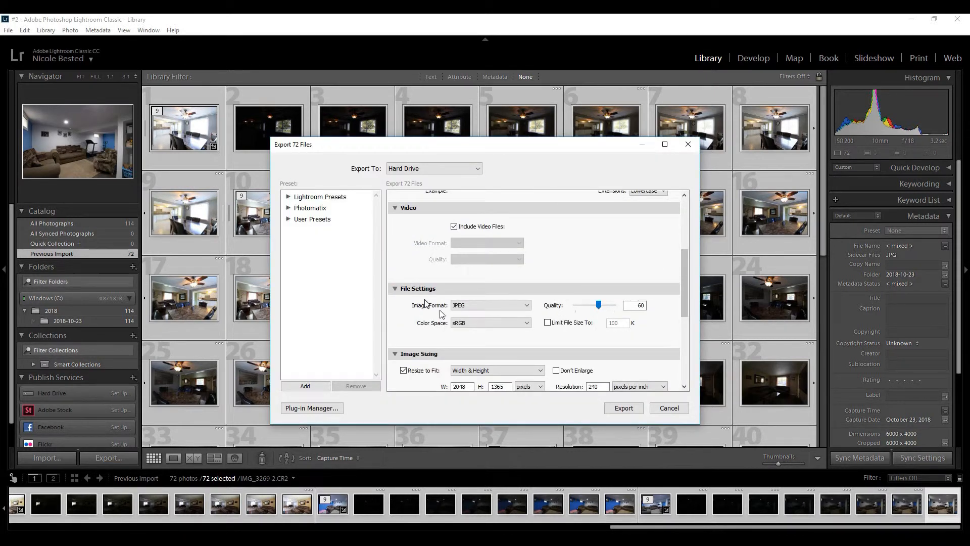
left_click(524, 306)
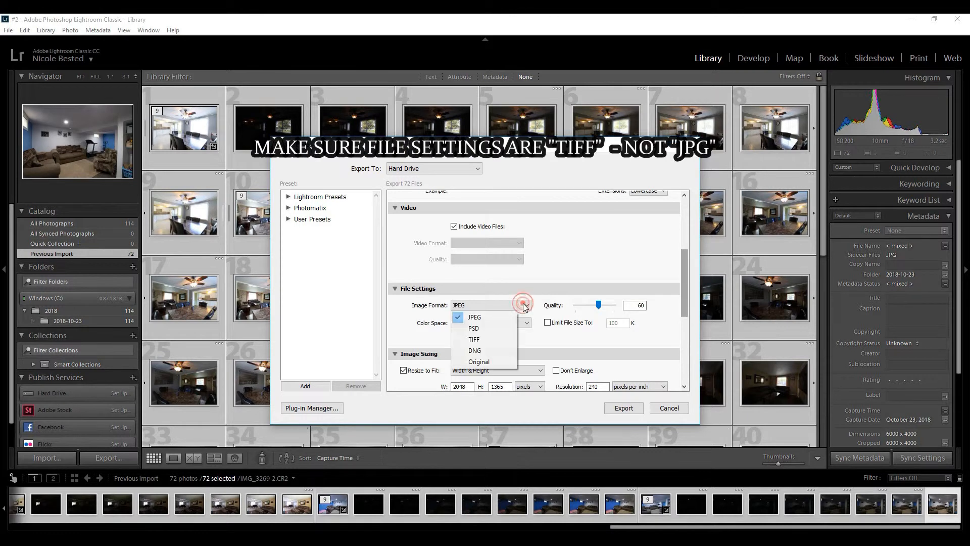
left_click(498, 339)
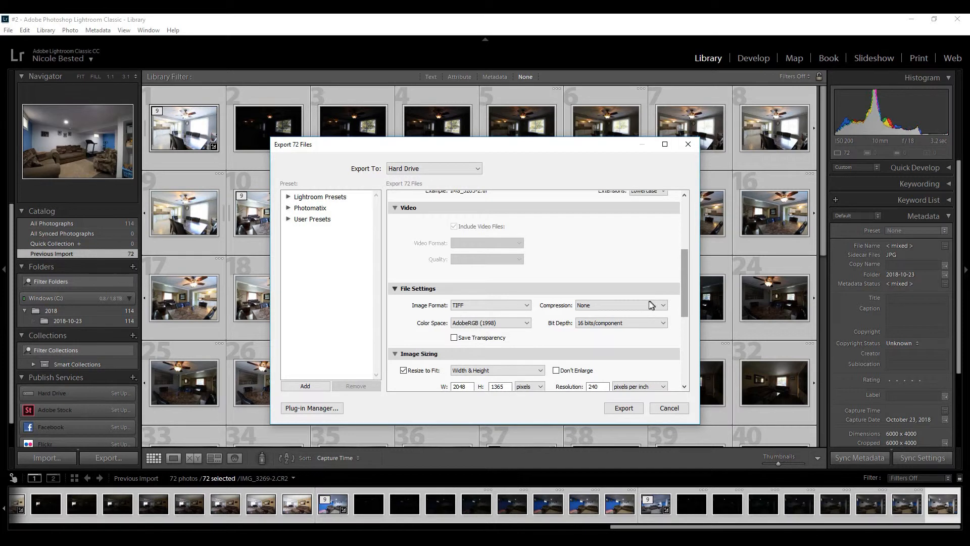
Check the remaining sizing, metadata and watermark options and export the selected photos
left_click_drag(684, 302, 684, 360)
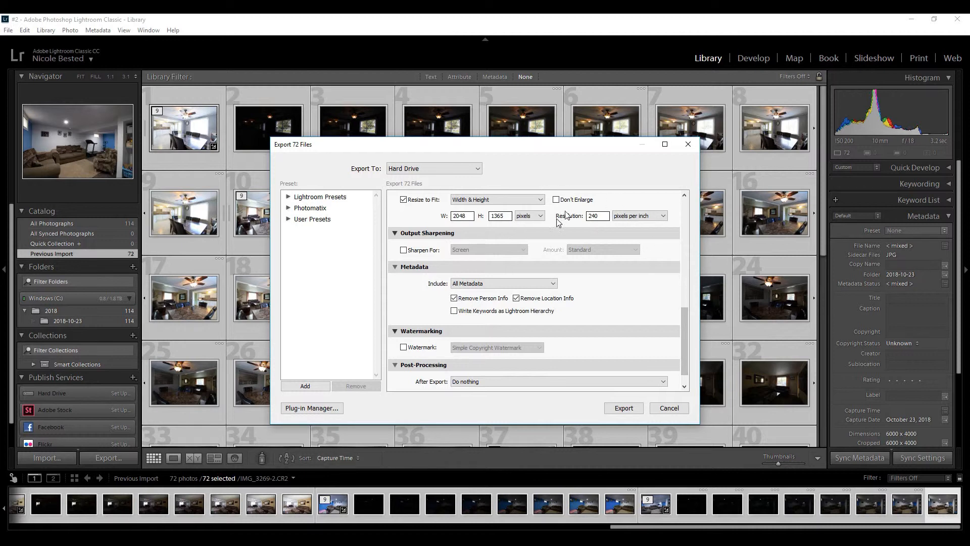
scroll(685, 344, "down", 1)
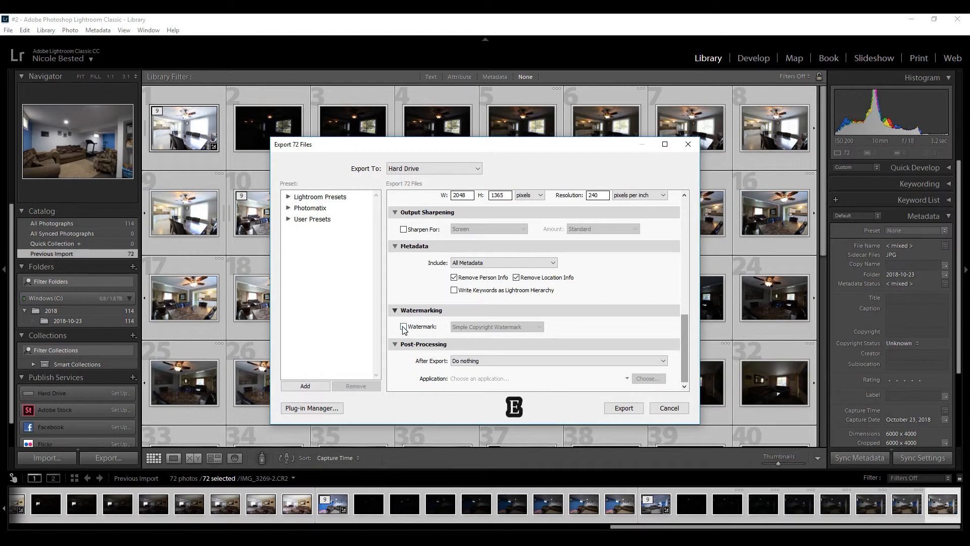
left_click(626, 407)
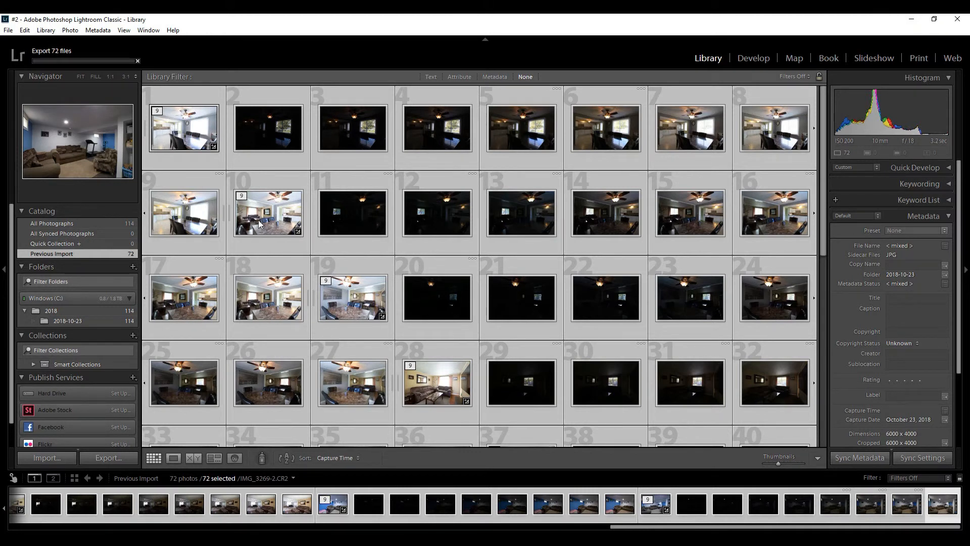
mouse_move(299, 252)
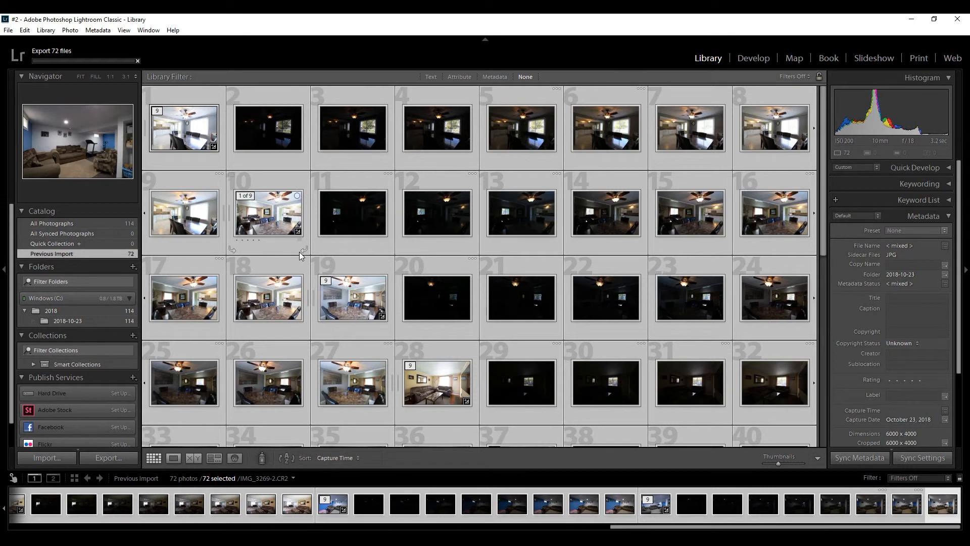